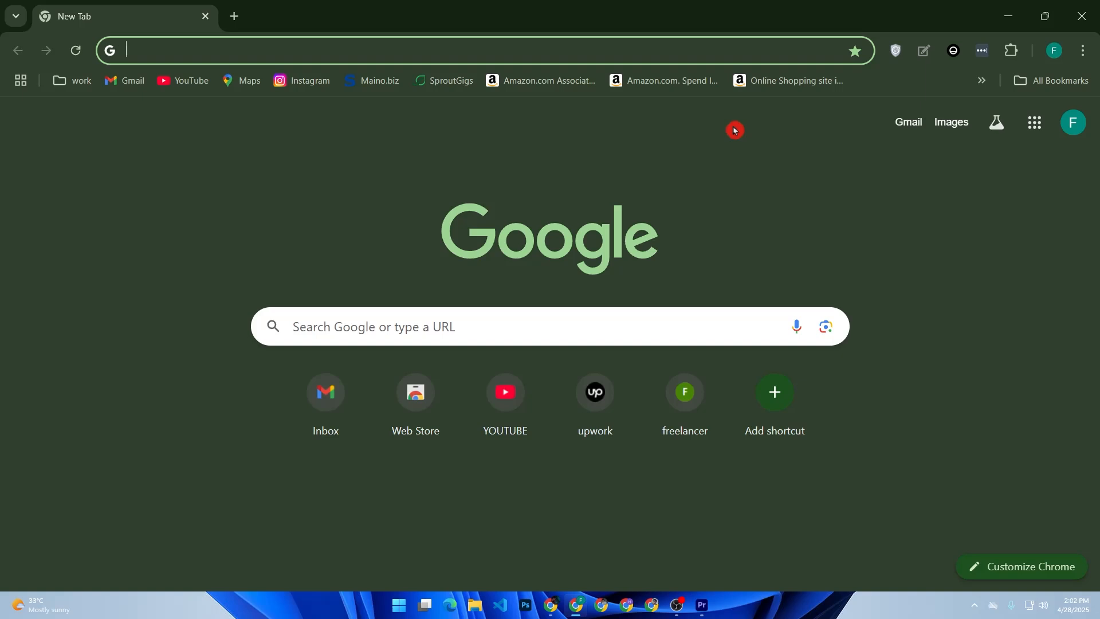
Search Google for klaviyo, open the official Klaviyo website and go to its login page.
text(klaviyo)
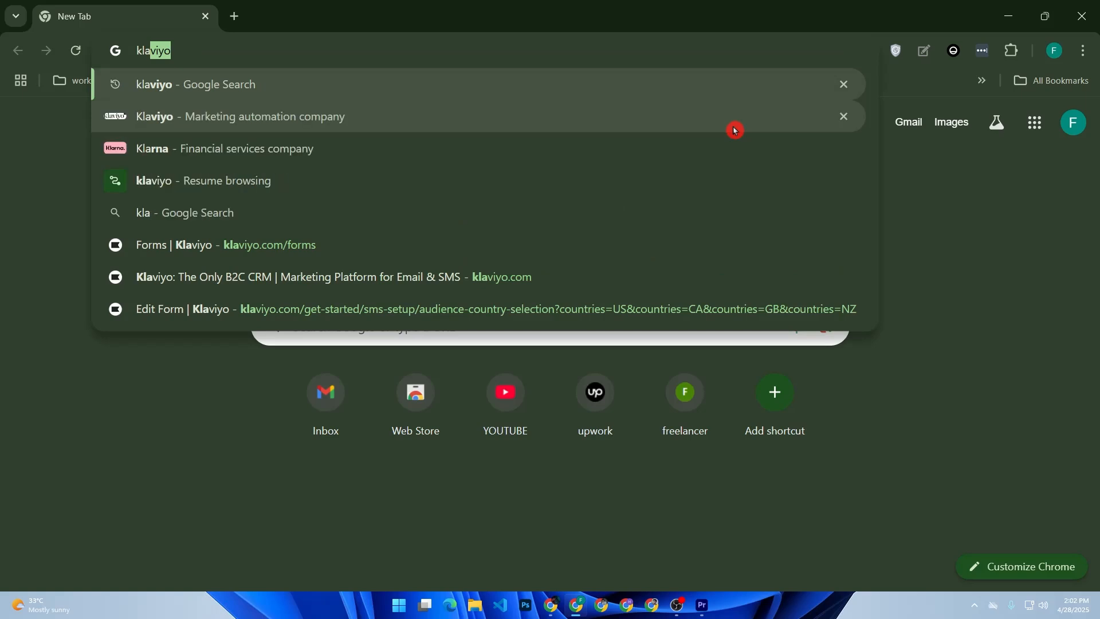
key(Return)
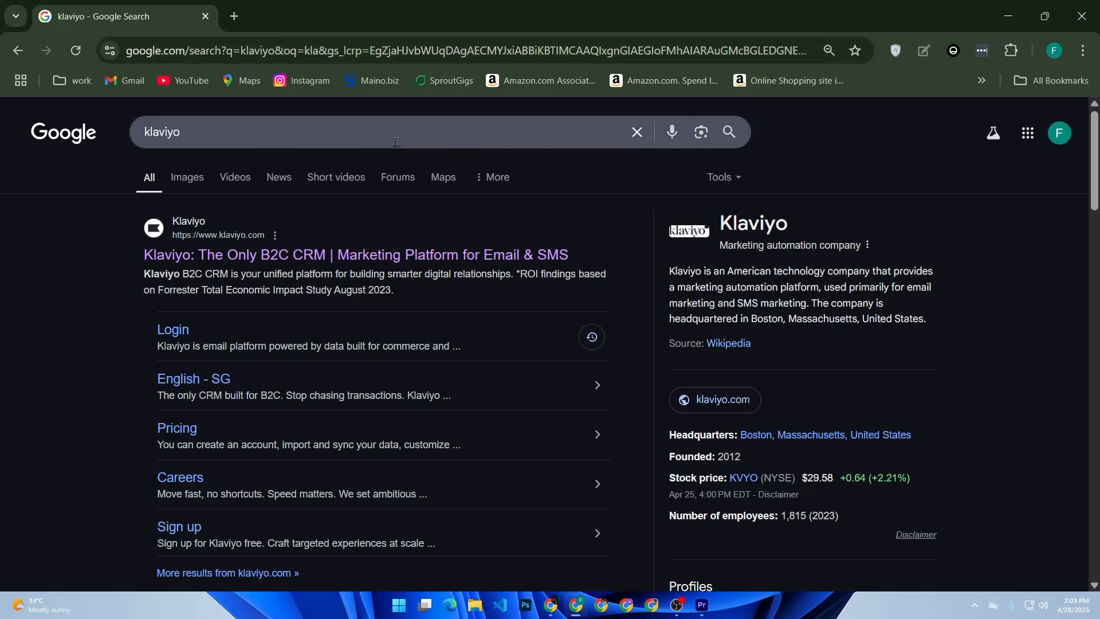
click(335, 253)
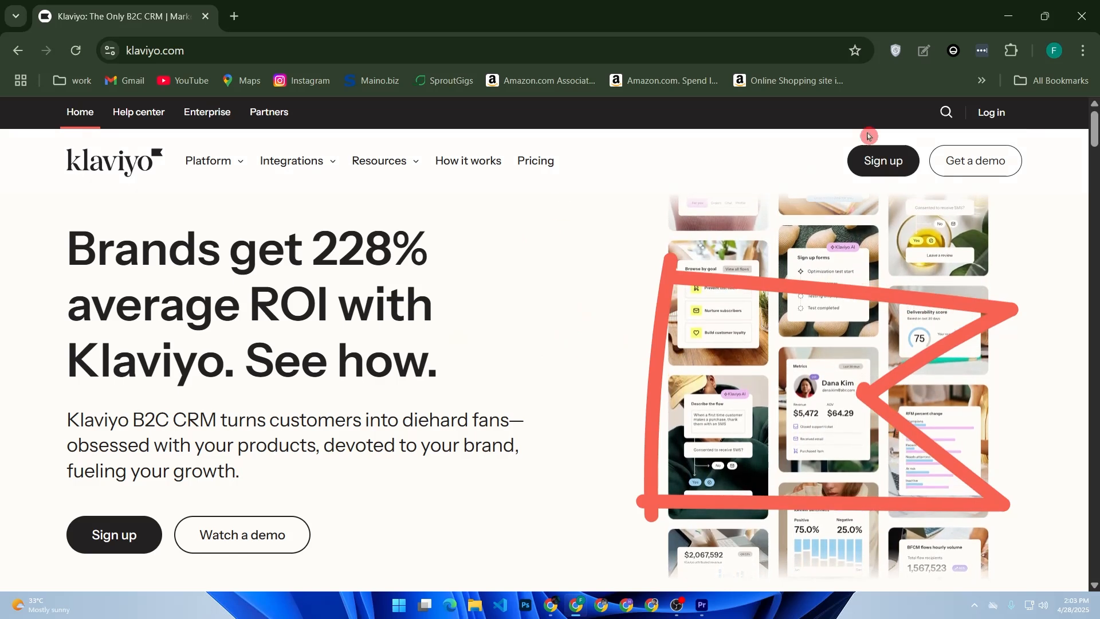
click(989, 117)
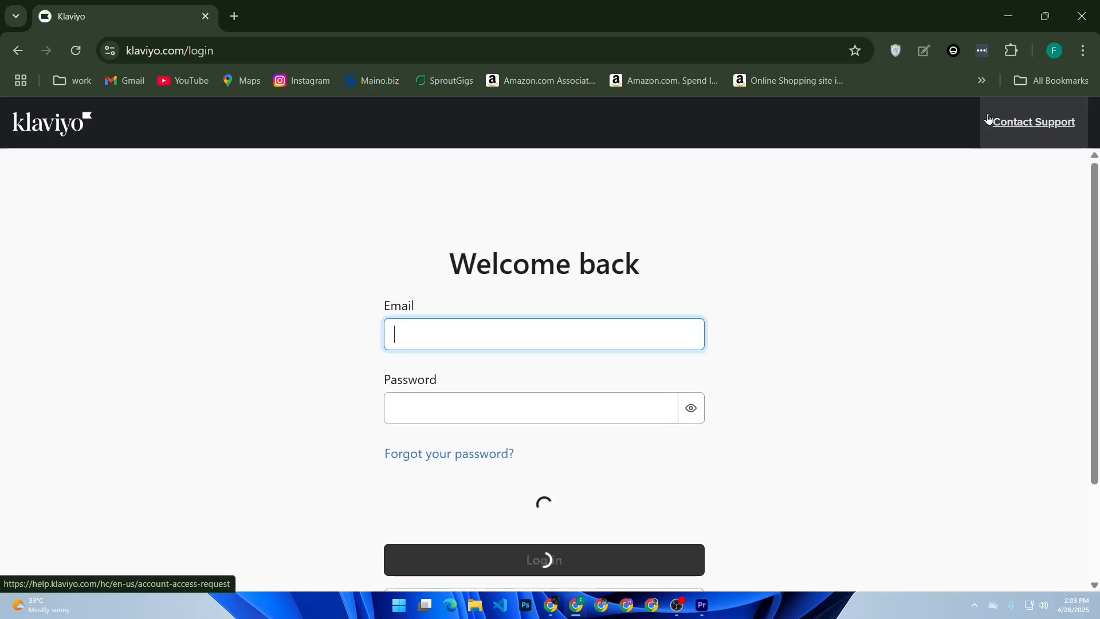
Log in to Klaviyo with the saved credentials, entering the Windows Security PIN and completing the reCAPTCHA check.
click(580, 326)
click(559, 373)
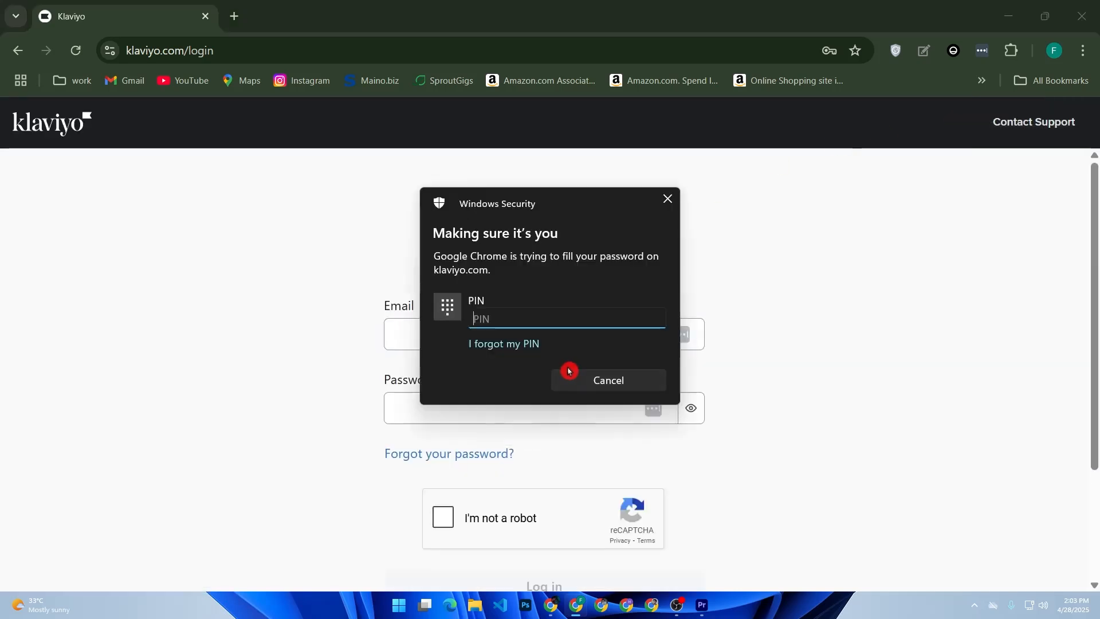
text(•••••••)
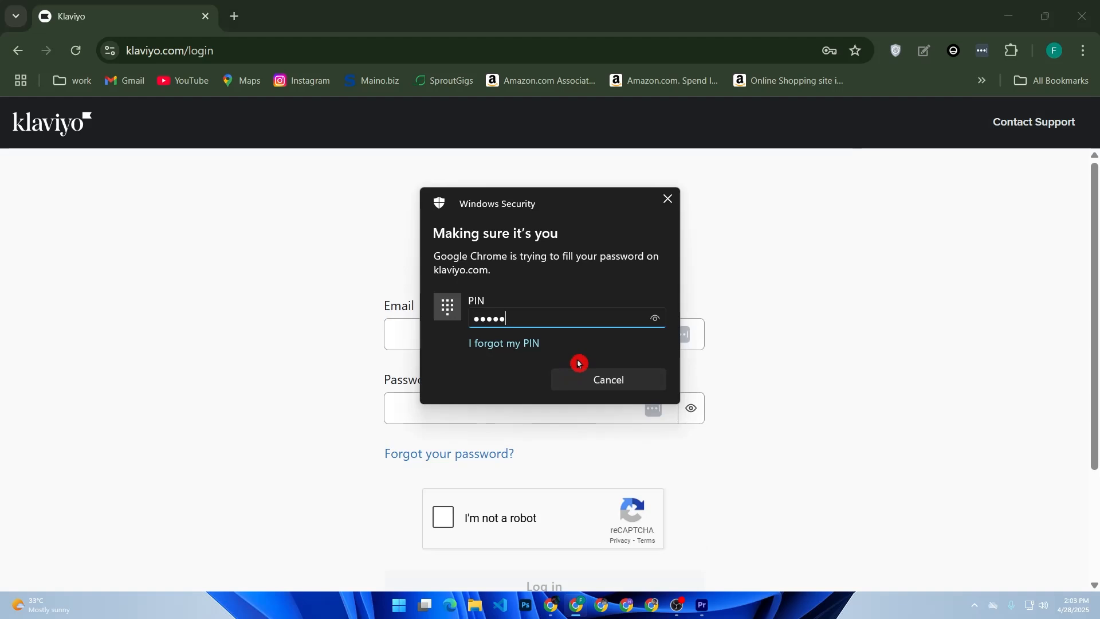
click(442, 517)
scroll(583, 365, down, 3)
click(559, 433)
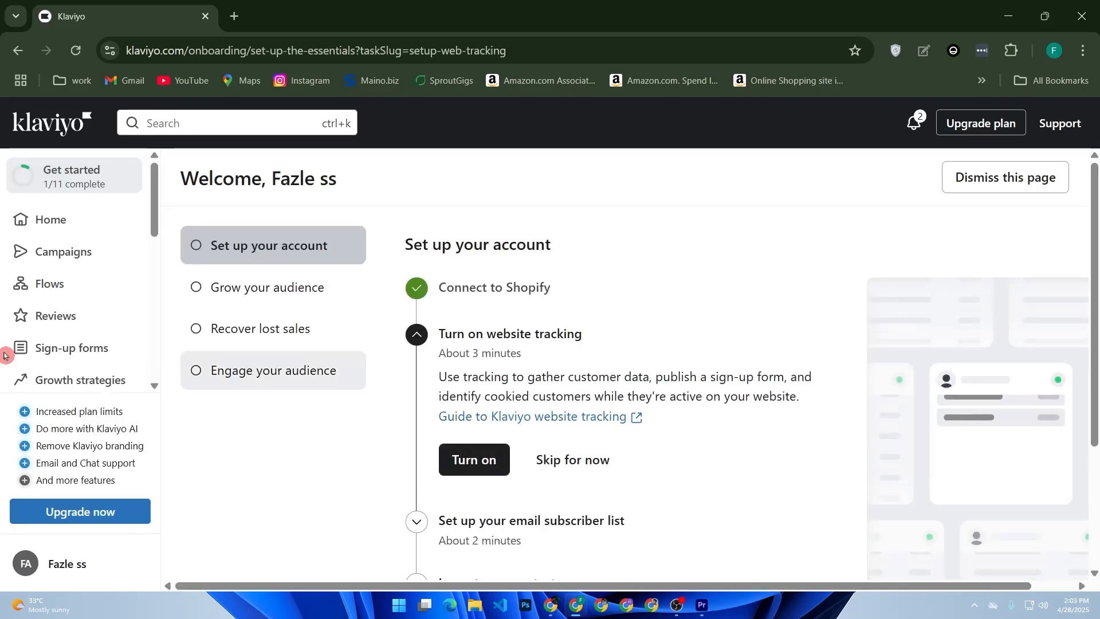
Start a new welcome series flow and accept Email List as the list that triggers it.
click(70, 284)
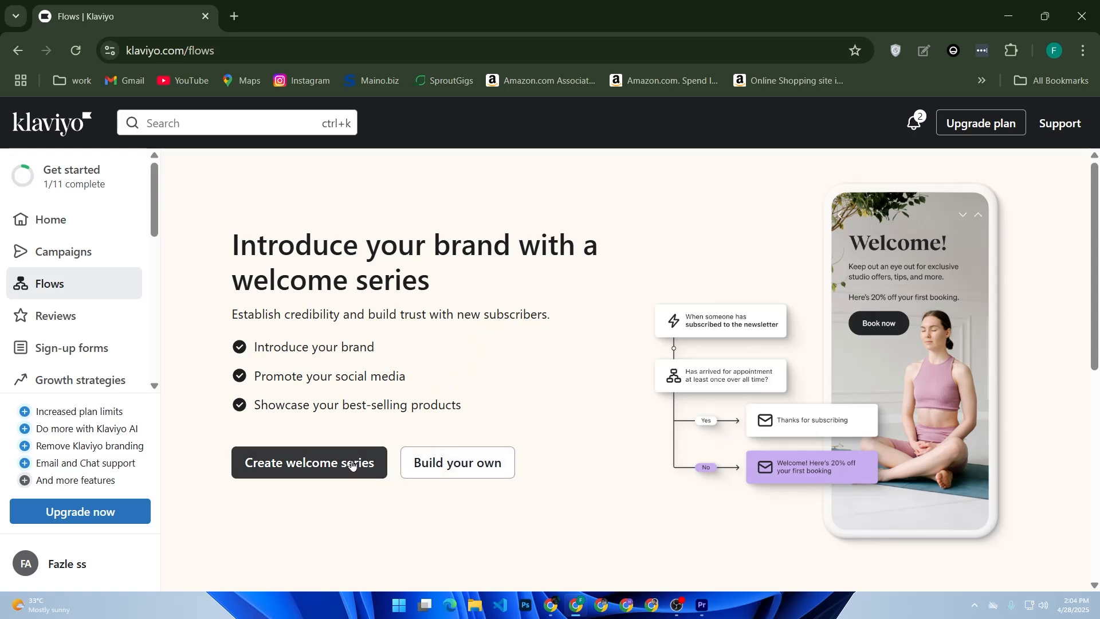
click(352, 460)
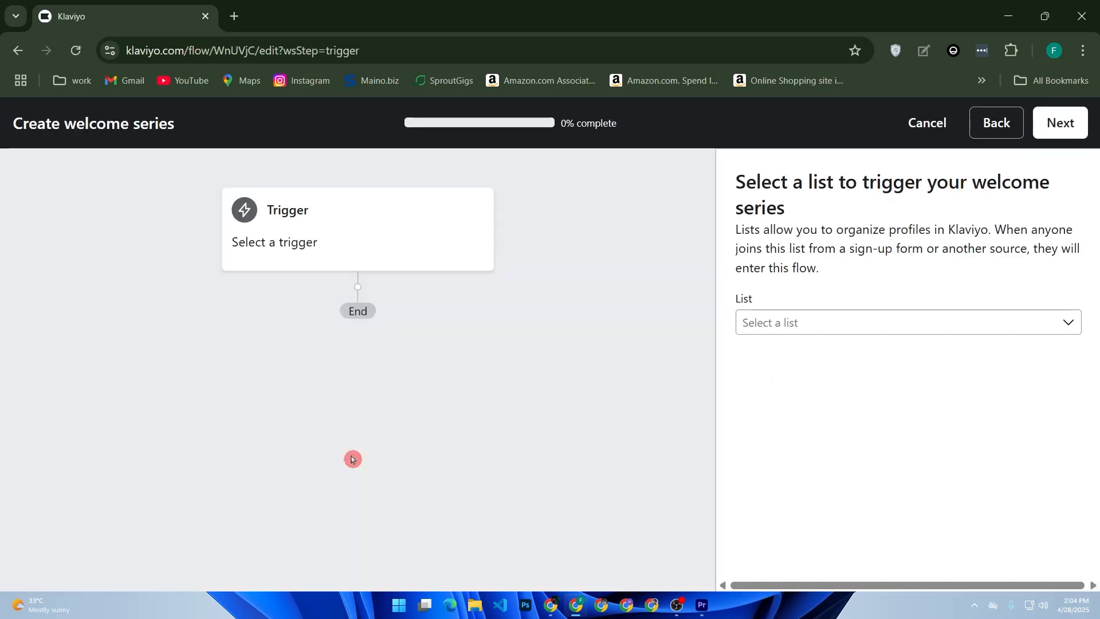
click(793, 332)
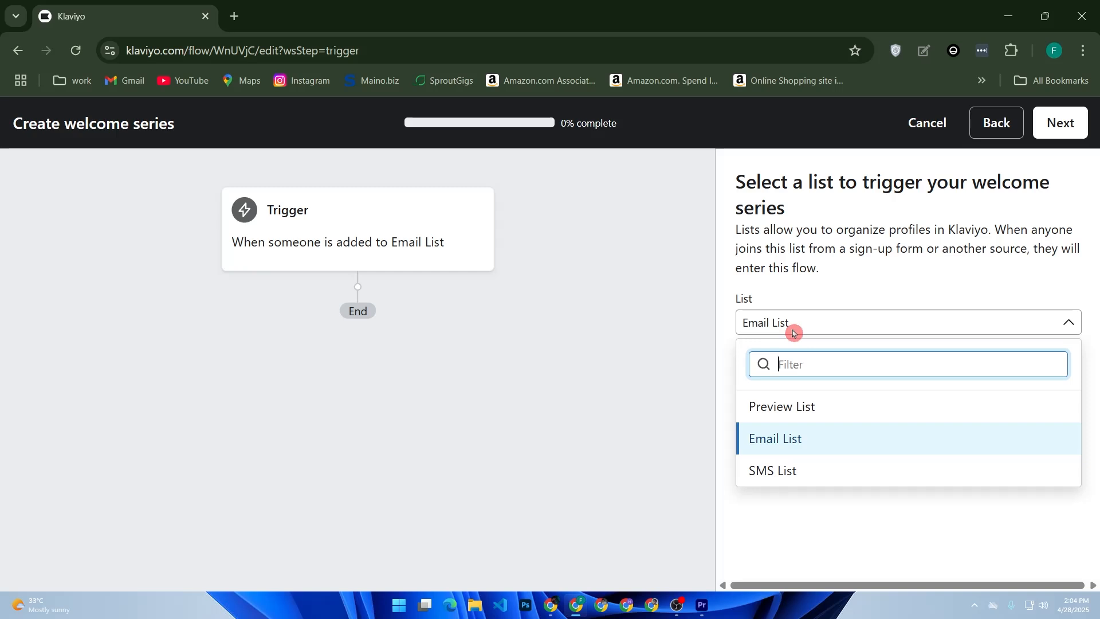
click(252, 215)
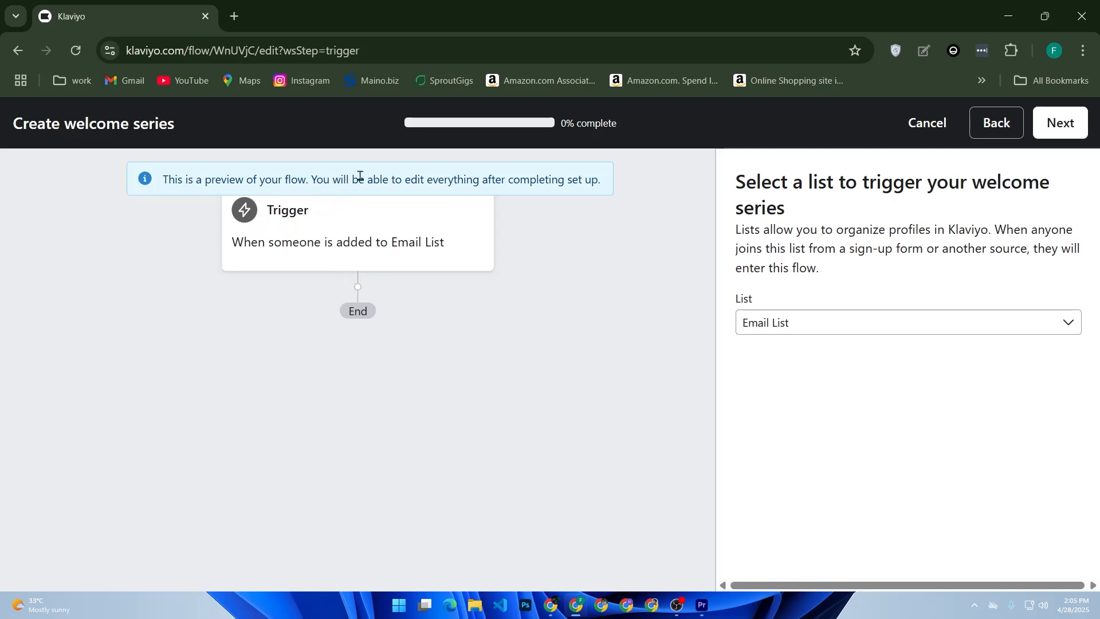
right_click(274, 221)
click(274, 221)
click(1060, 123)
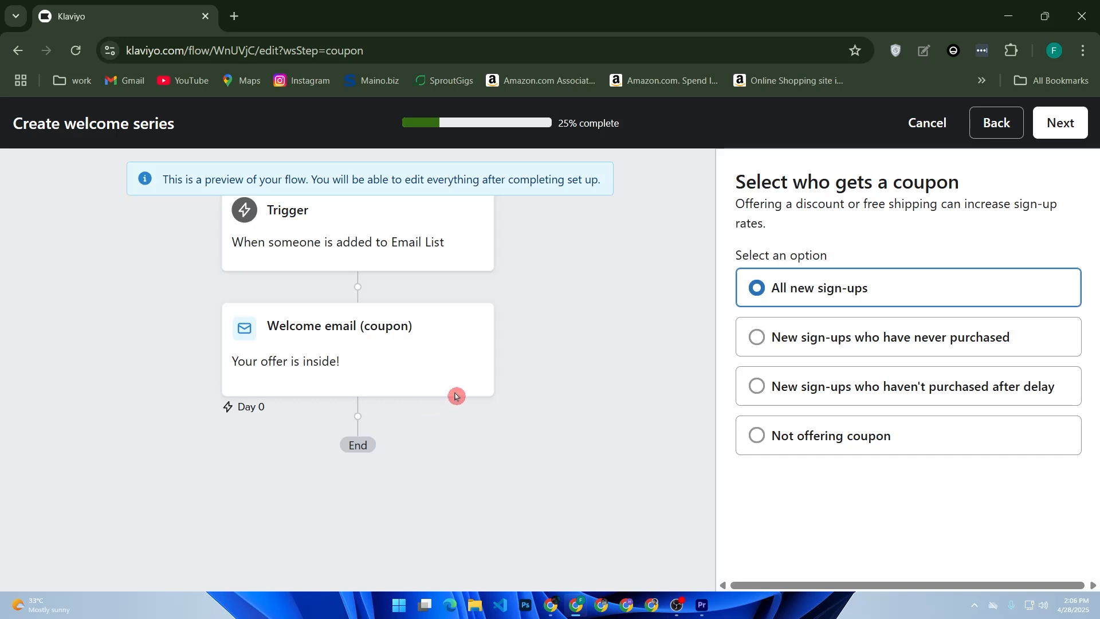
Offer the coupon to all new sign-ups and use a static coupon code, FG10.
drag(847, 248, 727, 386)
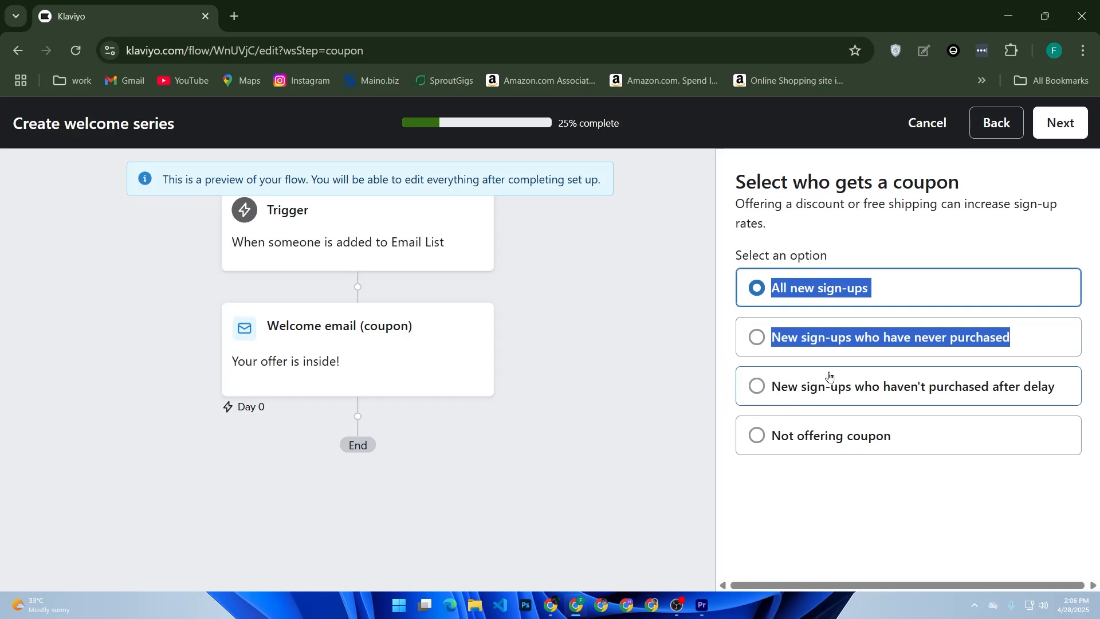
click(1058, 123)
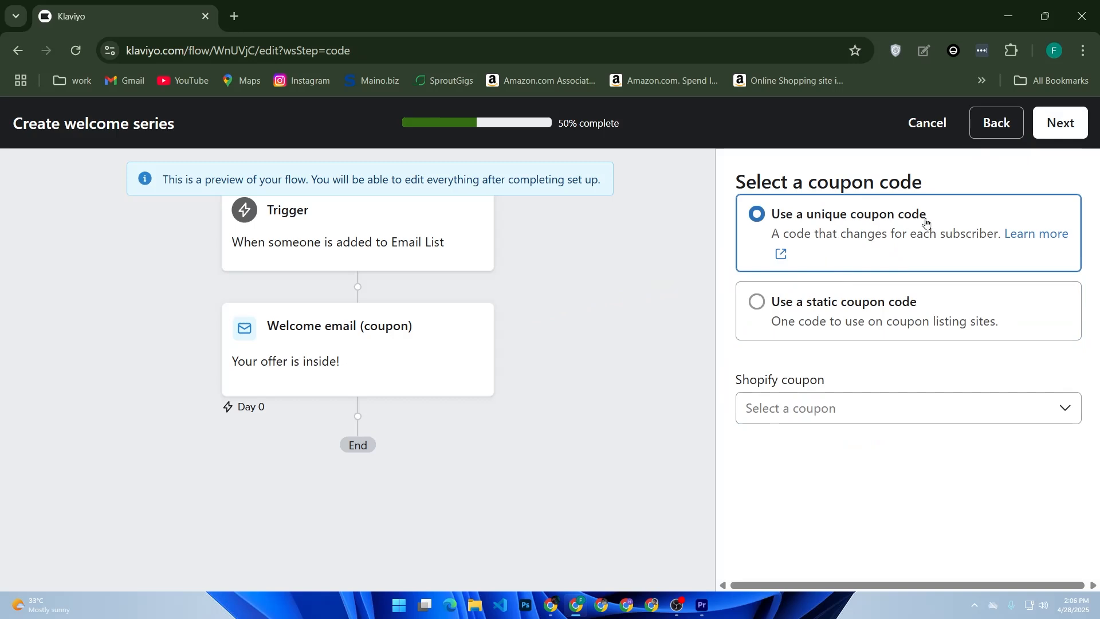
click(802, 308)
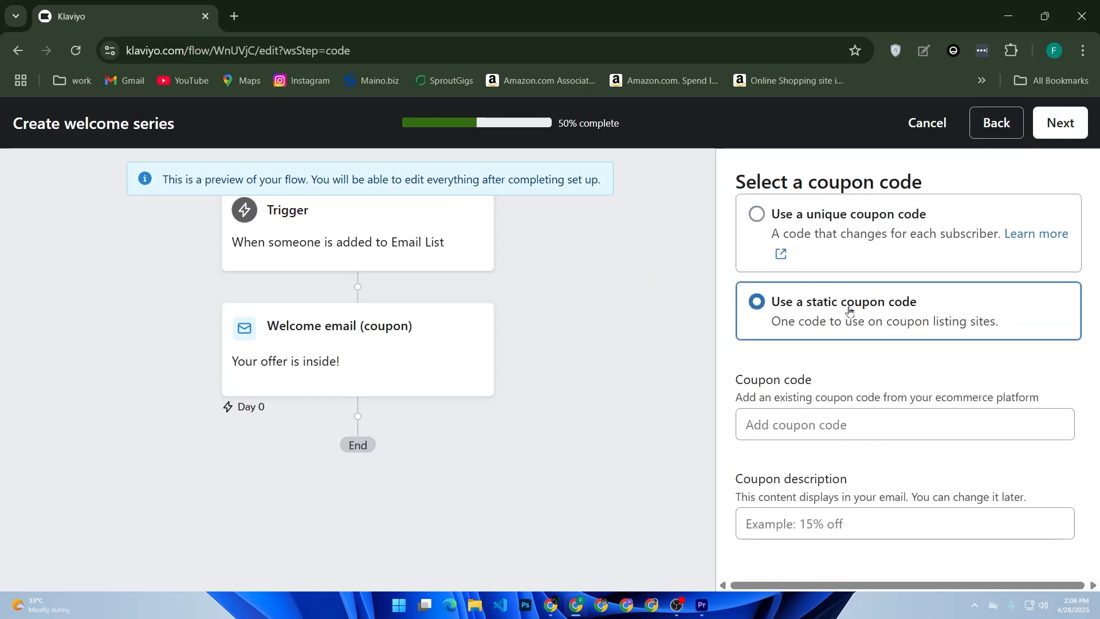
click(817, 424)
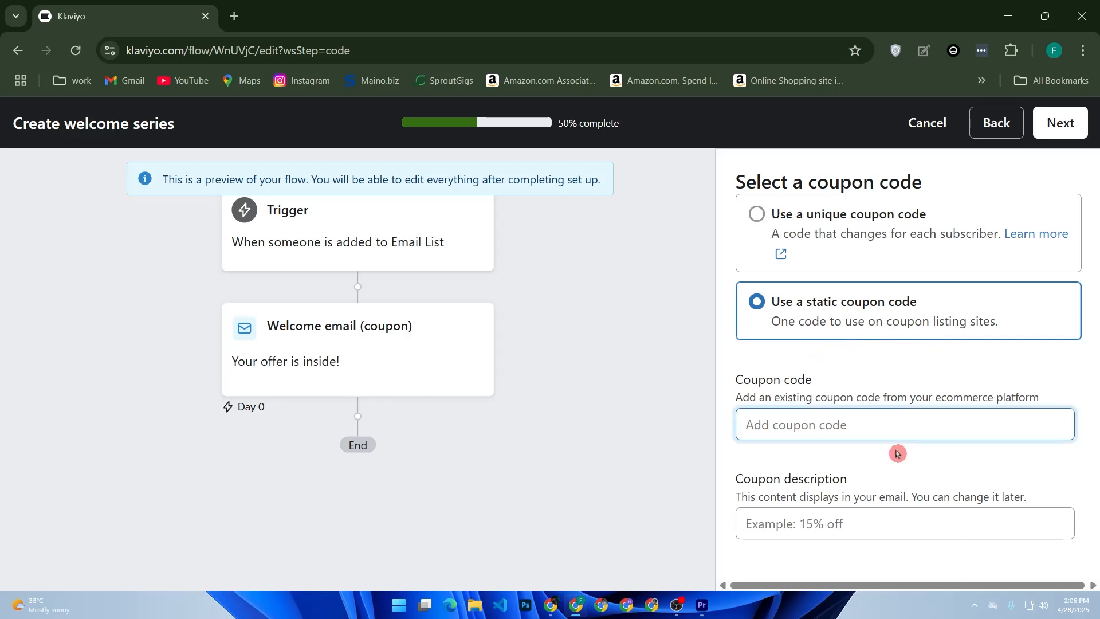
text(FG10)
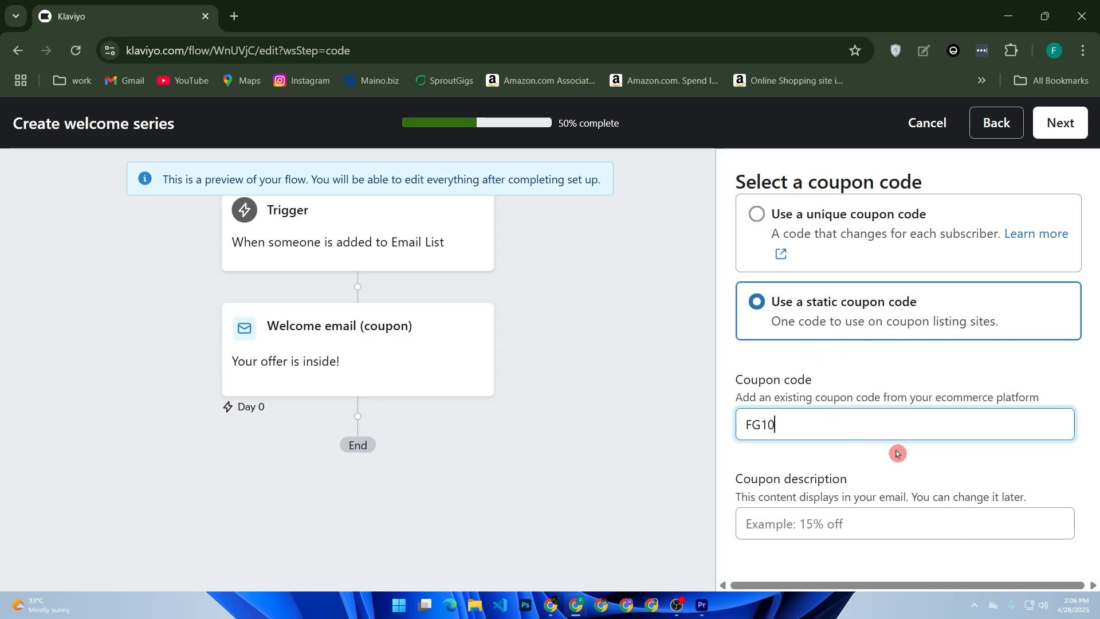
Set the coupon description to 10%Off and proceed to adding more messages.
click(794, 523)
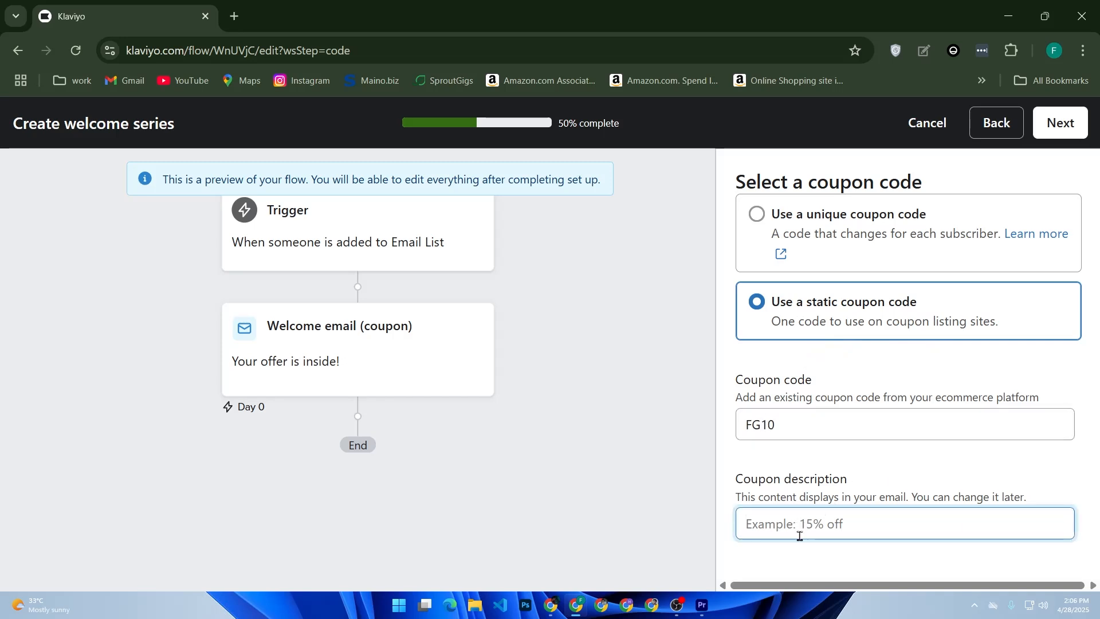
text(10)
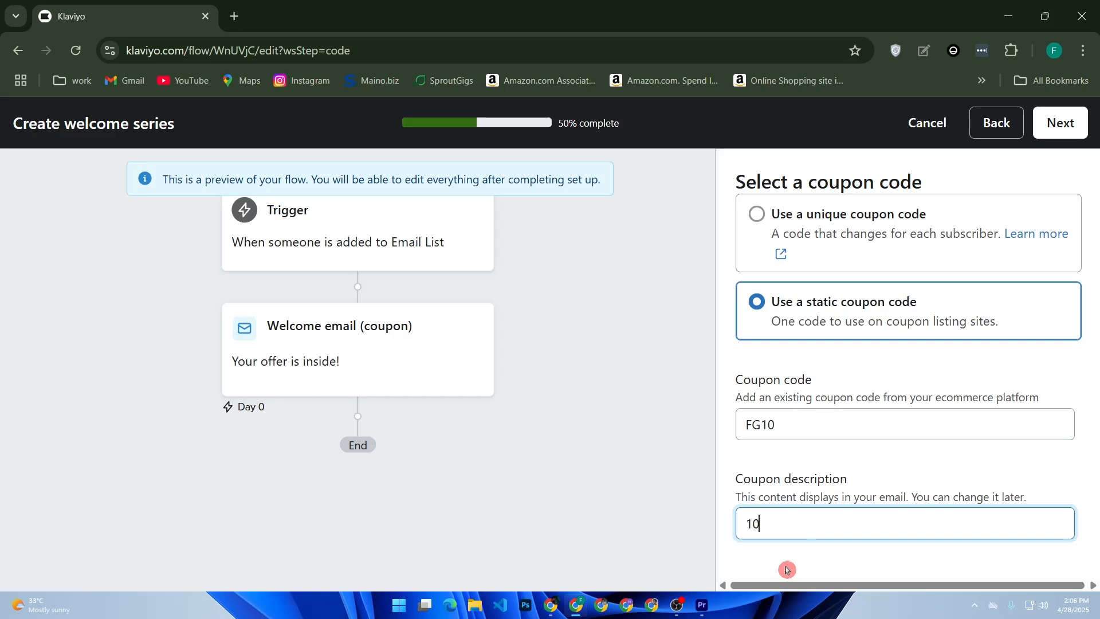
text(%Off)
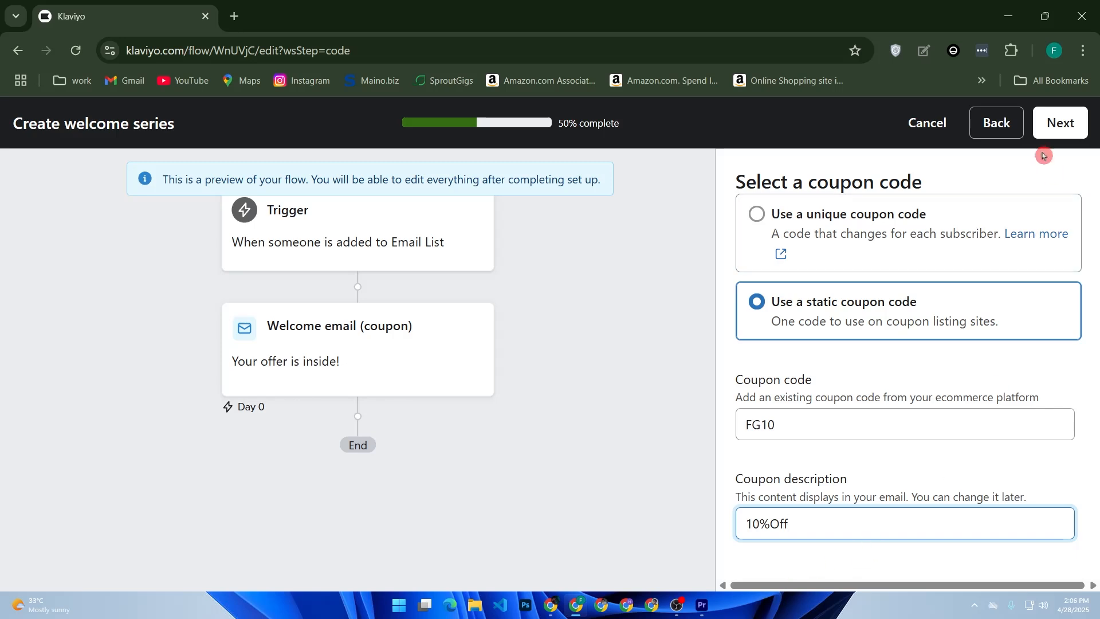
click(1058, 123)
Set the coupon reminder's delay after the previous step to 2 days.
scroll(489, 453, down, 1)
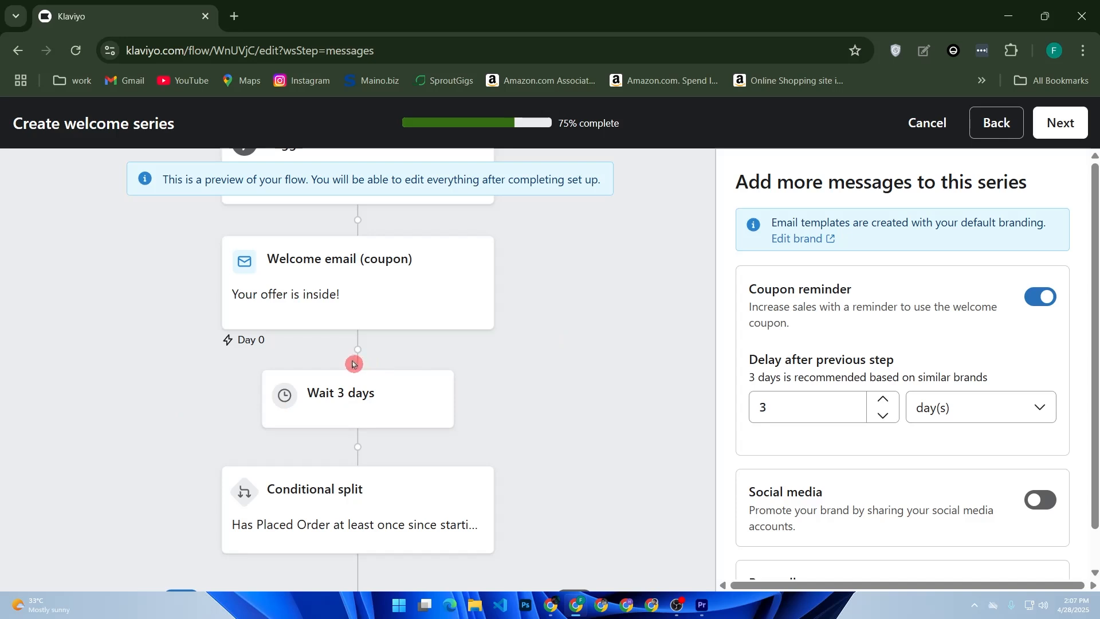
click(830, 404)
click(883, 401)
click(883, 413)
click(883, 413)
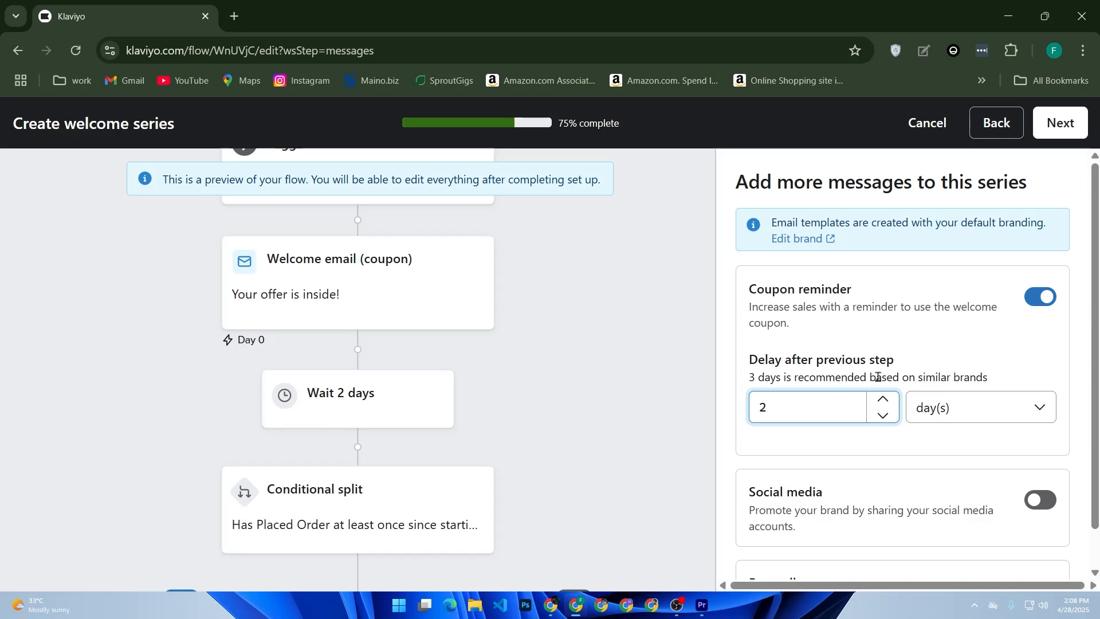
Complete the welcome series setup without social media or best sellers messages and generate the flow in the builder.
scroll(1010, 270, down, 1)
scroll(583, 371, down, 2)
scroll(583, 371, down, 2)
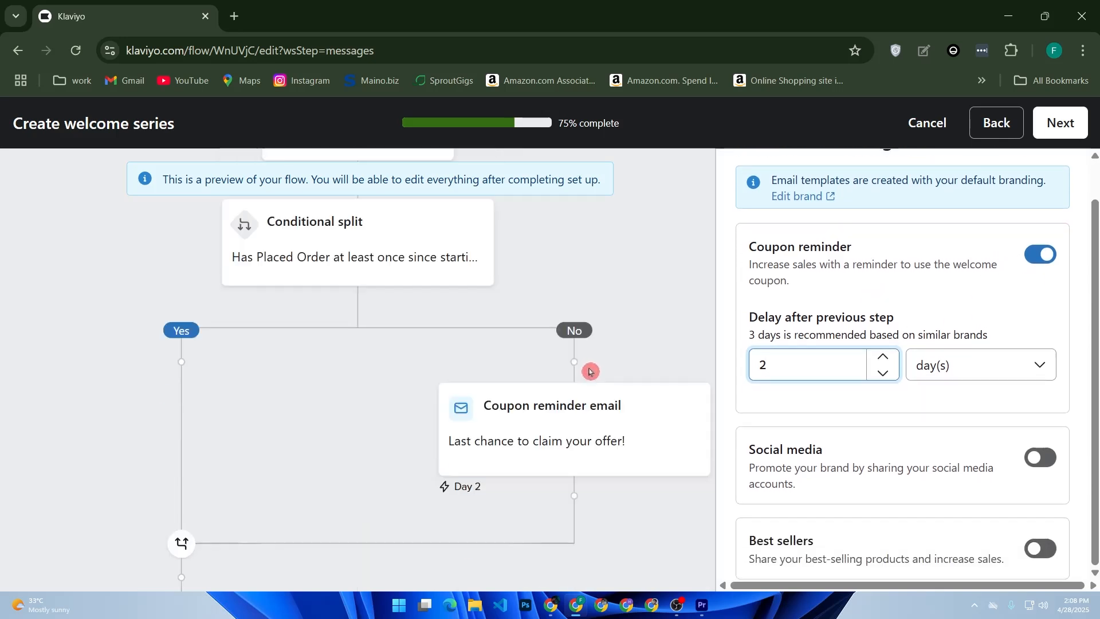
click(1034, 136)
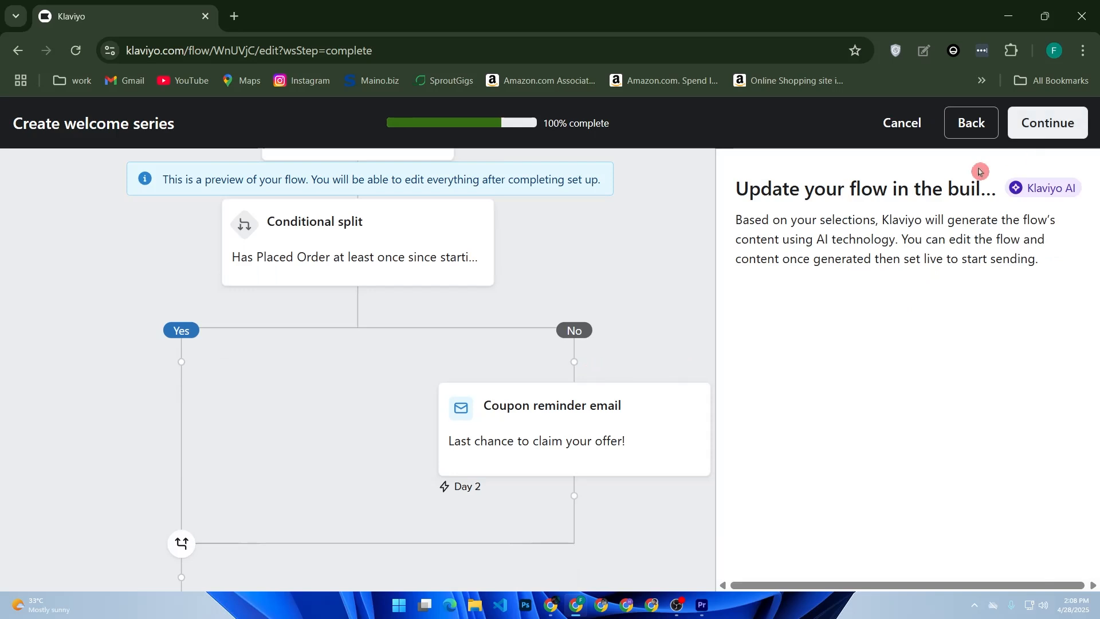
scroll(622, 277, down, 3)
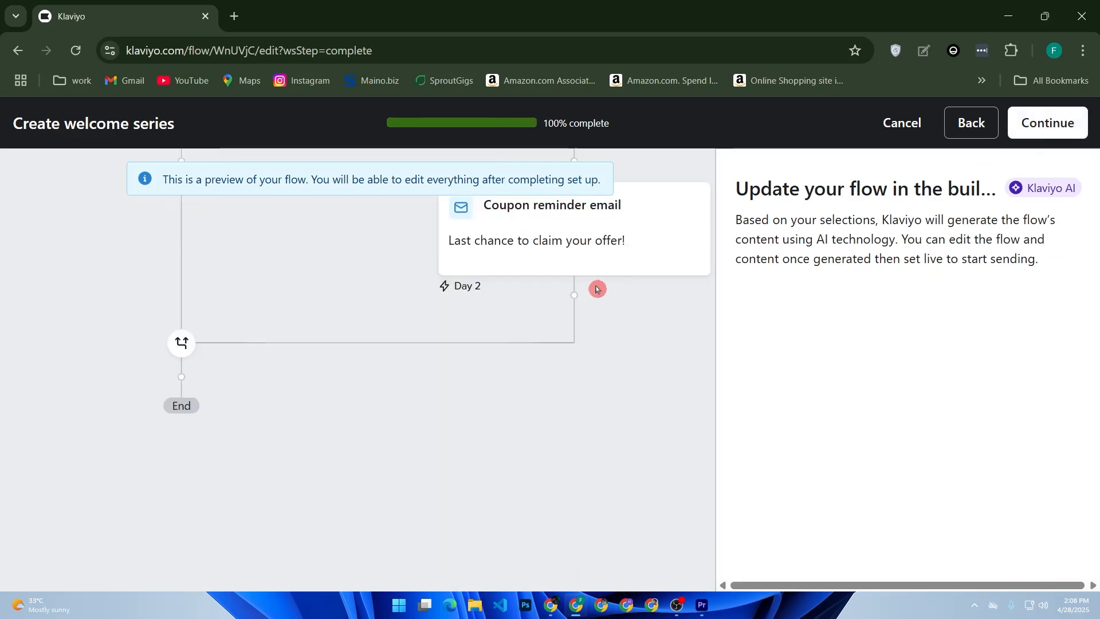
click(1043, 122)
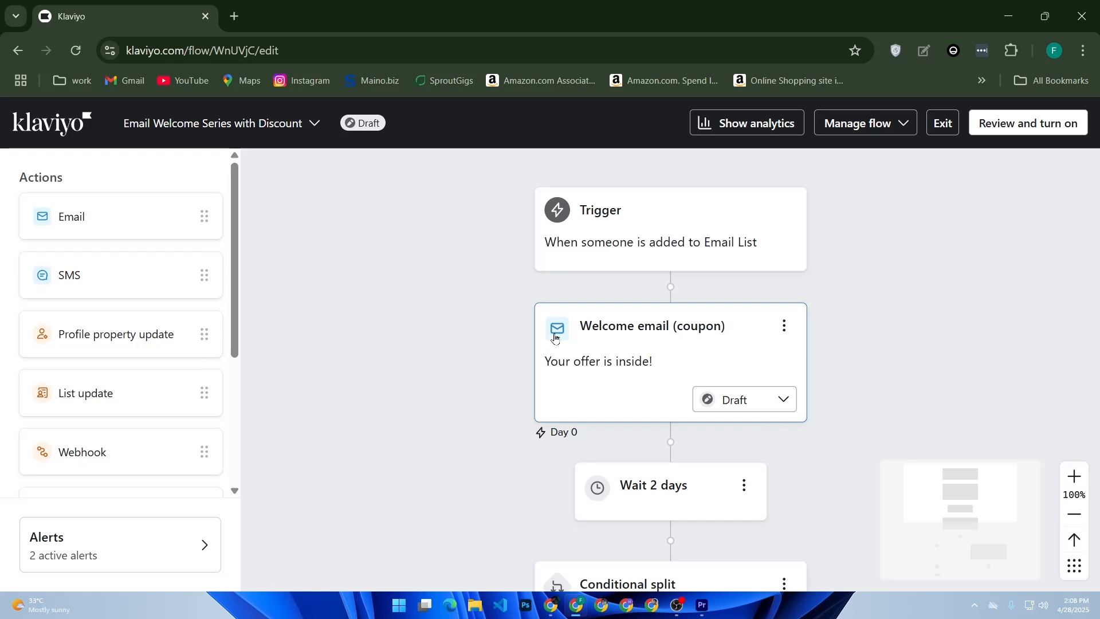
Preview the generated flow from its turn-on review and examine the conditional split and coupon reminder branches.
click(1030, 129)
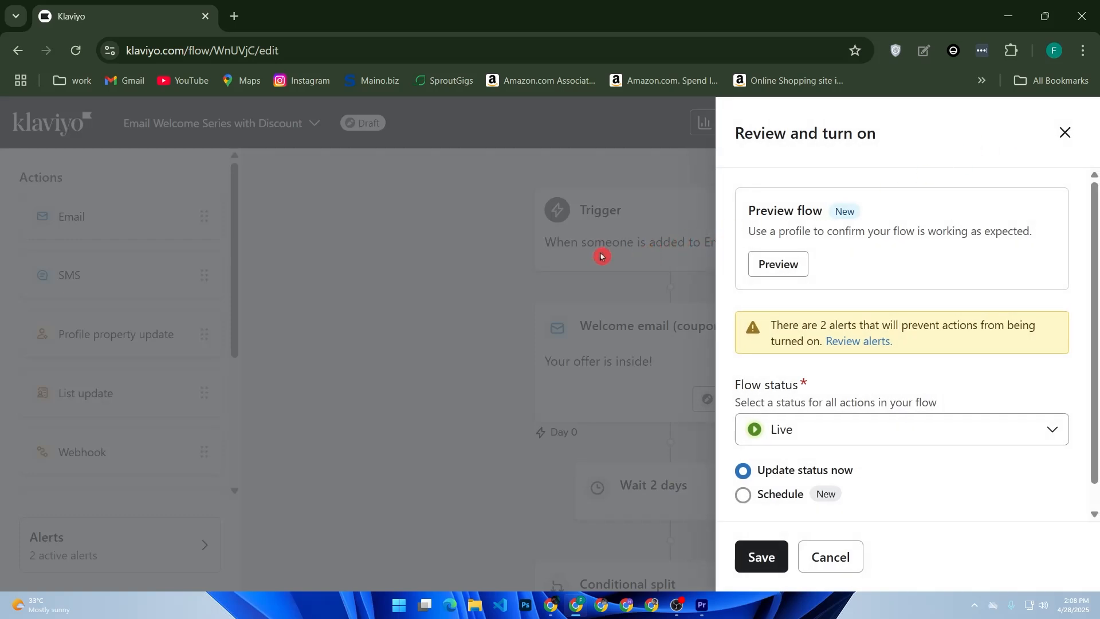
click(765, 263)
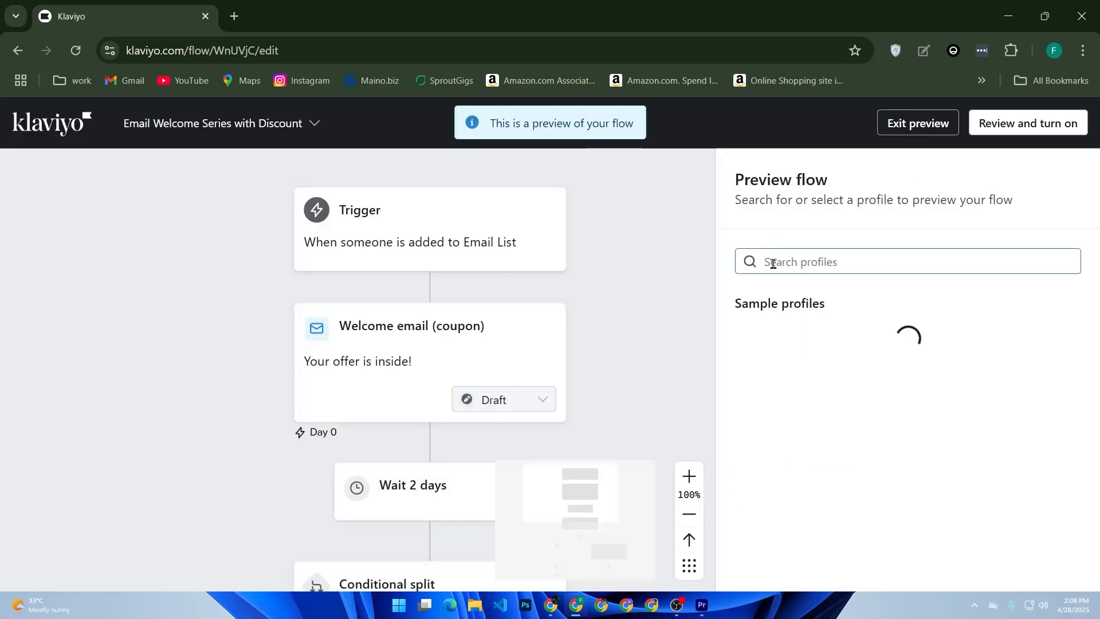
scroll(545, 263, down, 7)
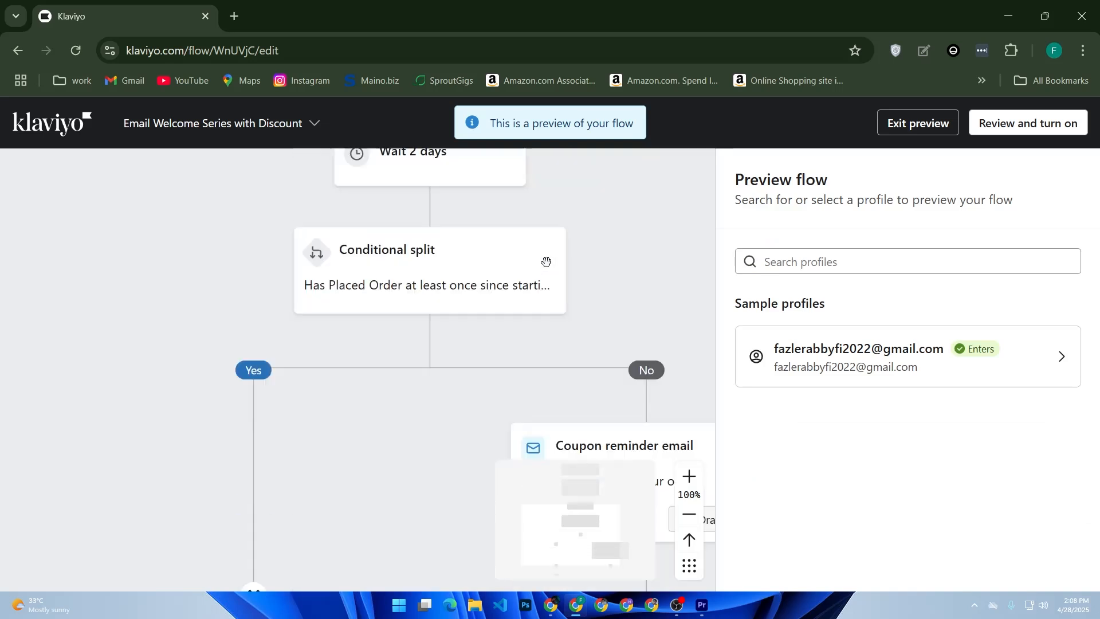
scroll(533, 272, down, 6)
scroll(526, 275, up, 12)
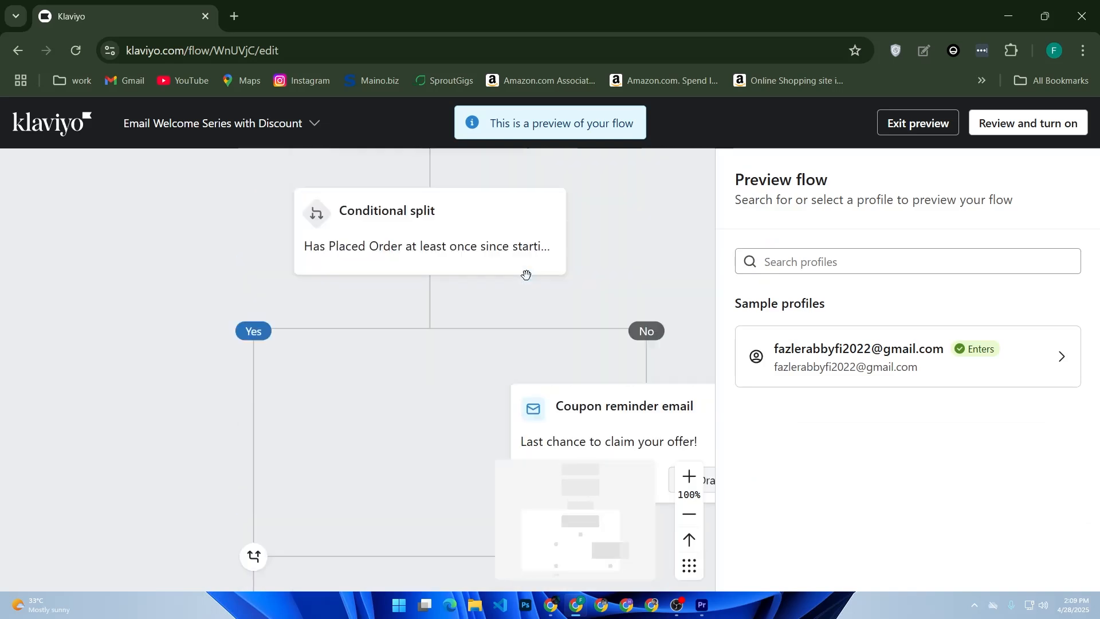